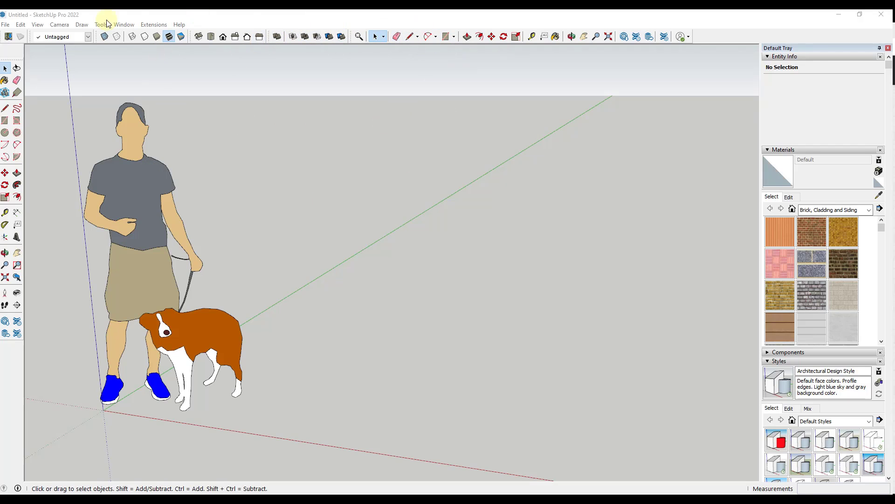
right_click(726, 38)
left_click(316, 134)
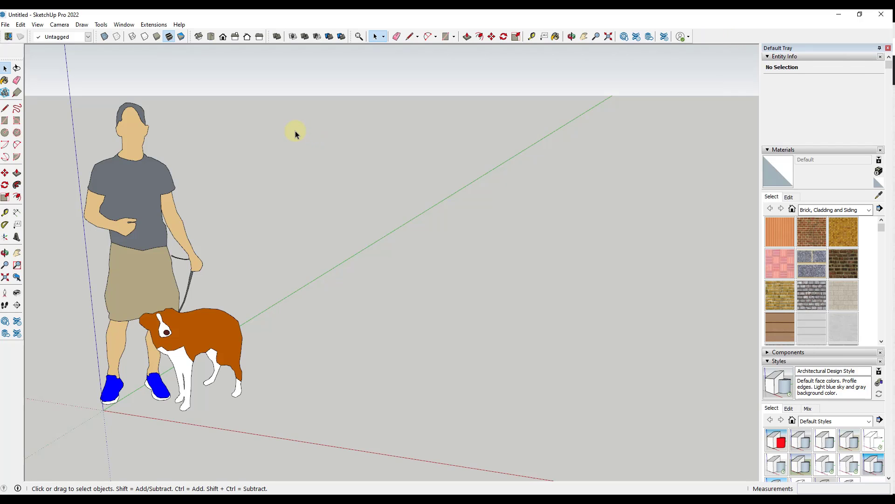
Open the SketchUcation Plugins Manager, look over its plugin lists and the SketchUcation Tools download page, and close the manager.
left_click(153, 25)
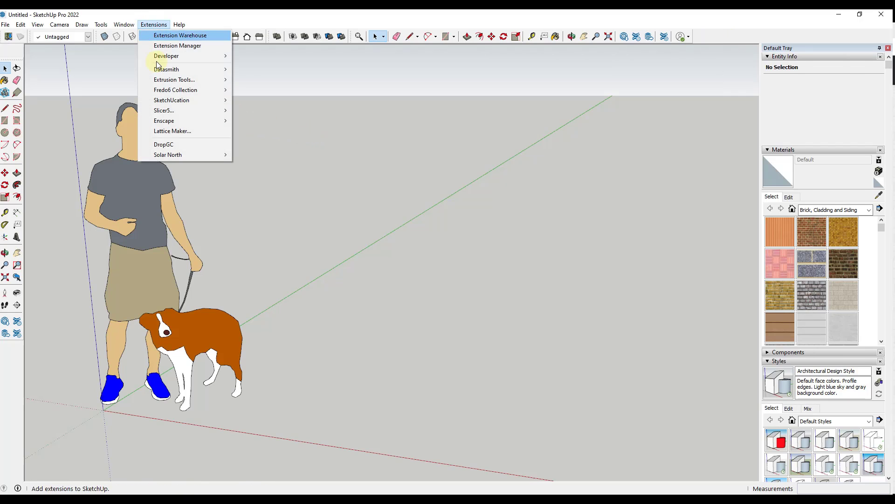
mouse_move(175, 103)
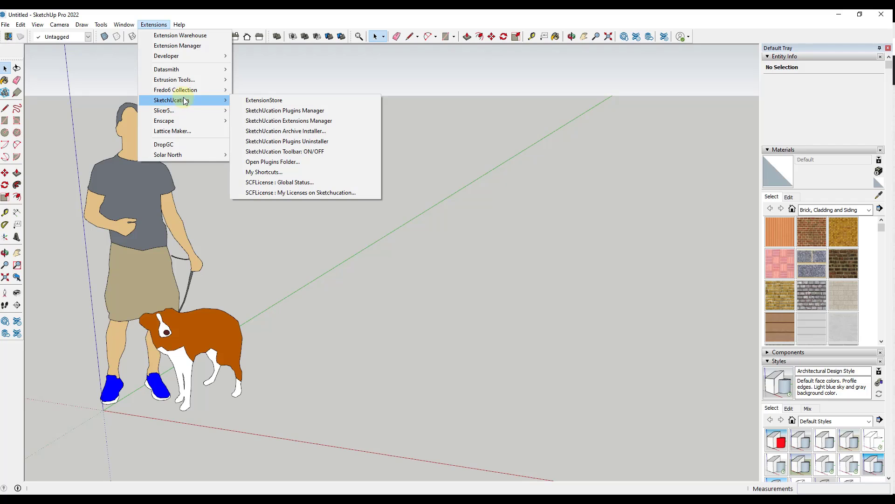
left_click(325, 110)
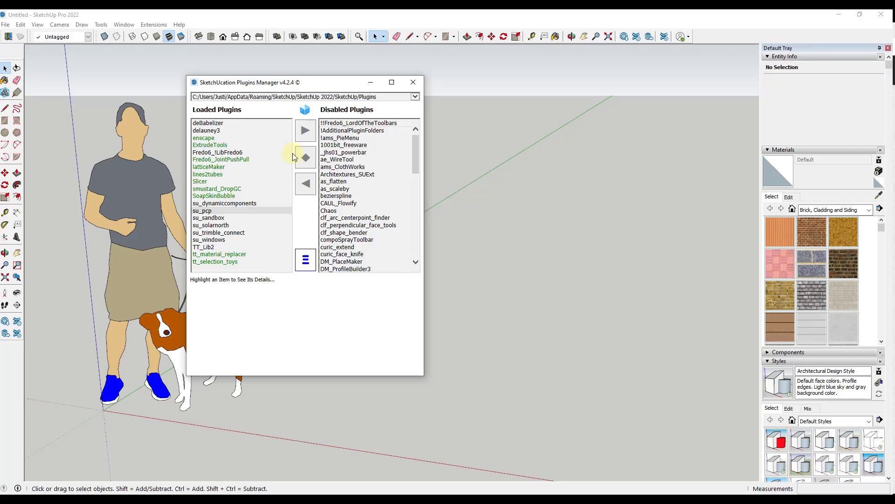
left_click(311, 255)
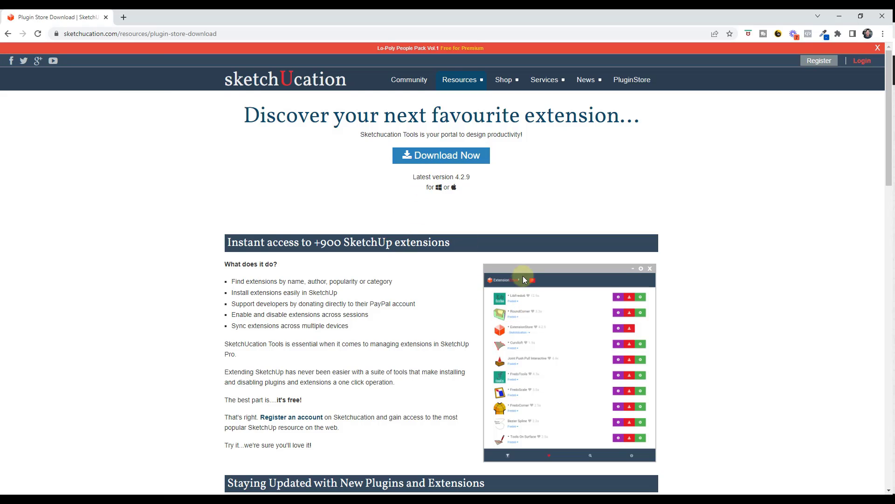
scroll(365, 264, "down", 2)
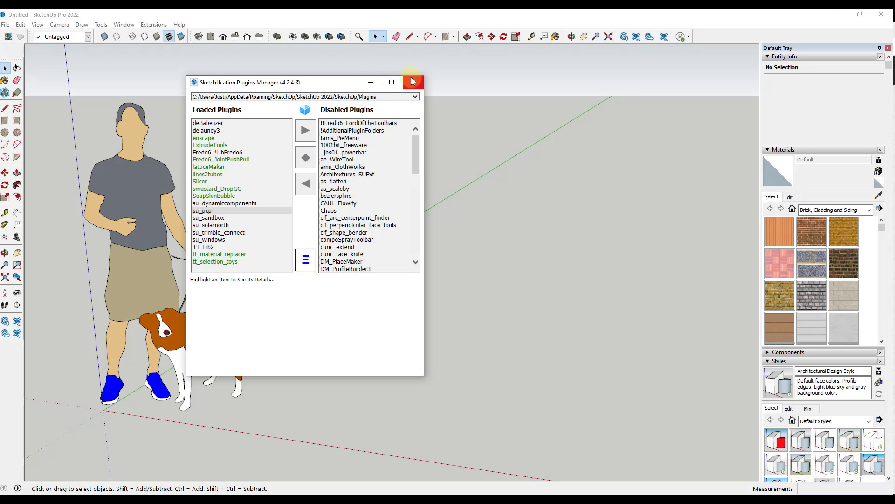
left_click(410, 78)
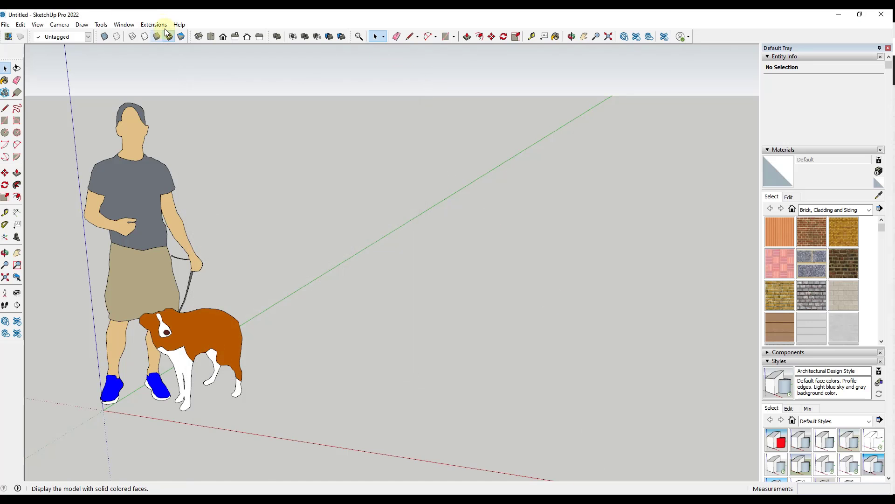
Open the SketchUcation ExtensionStore, browse its list of recent extensions and close it.
left_click(159, 26)
mouse_move(183, 102)
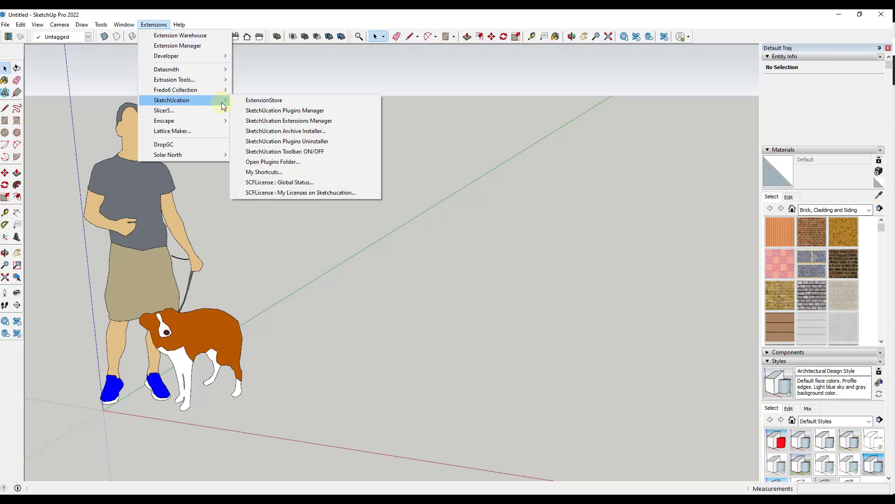
left_click(275, 100)
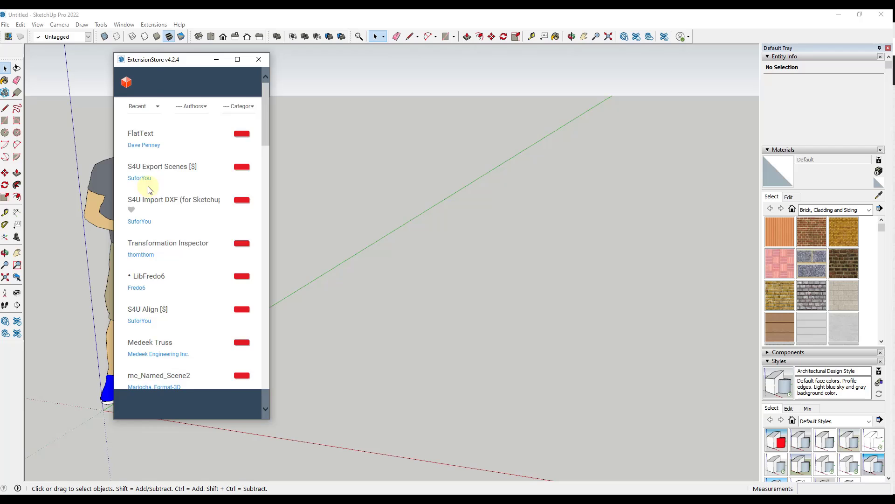
scroll(149, 186, "down", 7)
scroll(188, 192, "up", 10)
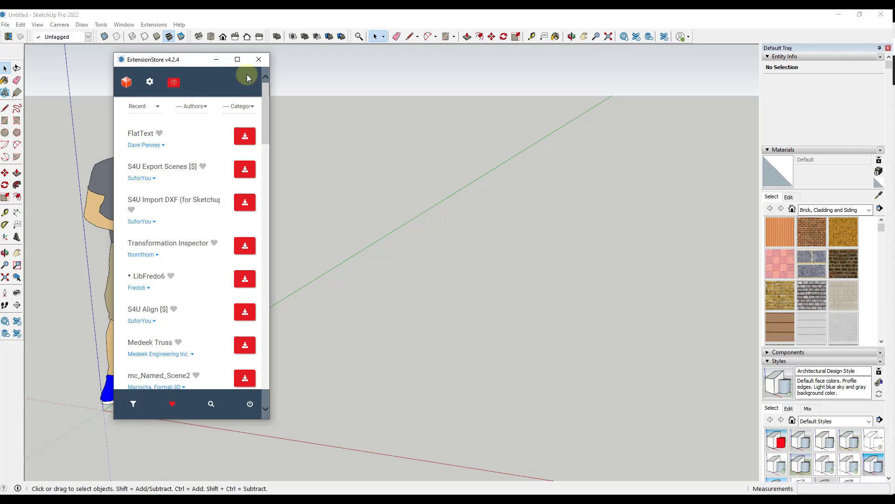
left_click(259, 60)
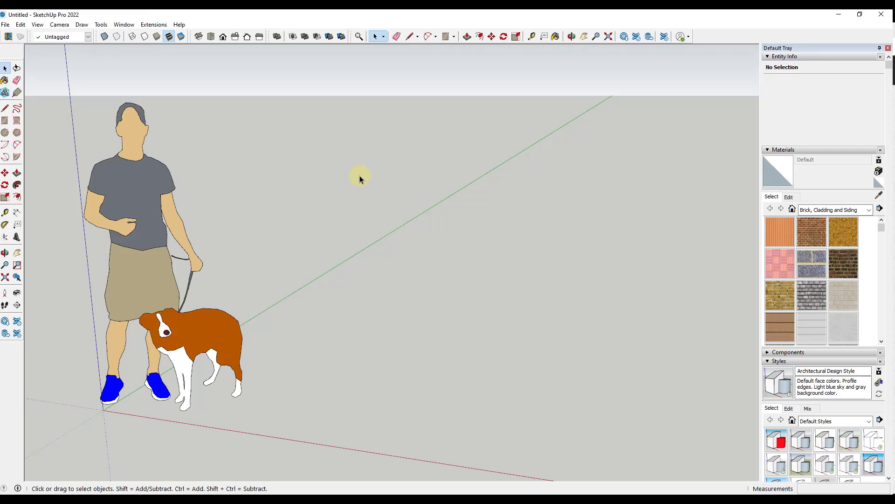
Disable the loaded enscape plugin in the SketchUcation Plugins Manager.
left_click(154, 25)
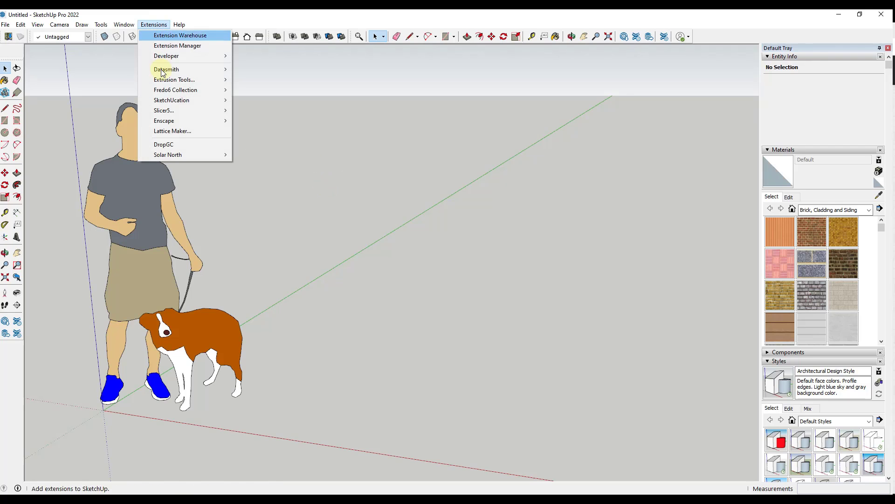
mouse_move(175, 100)
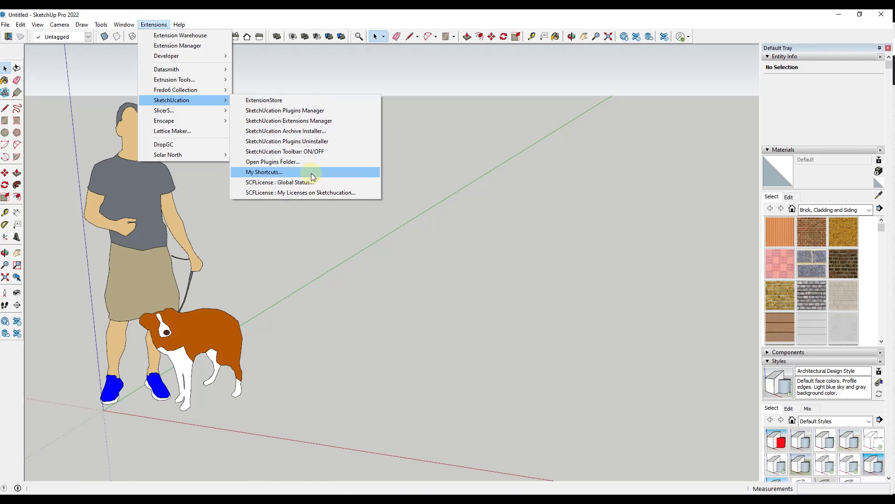
left_click(312, 112)
left_click_drag(325, 83, 209, 59)
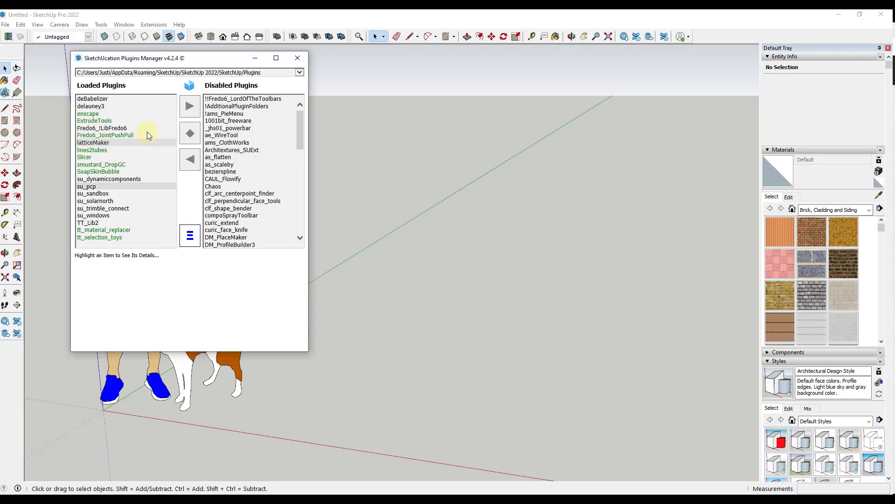
left_click_drag(133, 85, 76, 86)
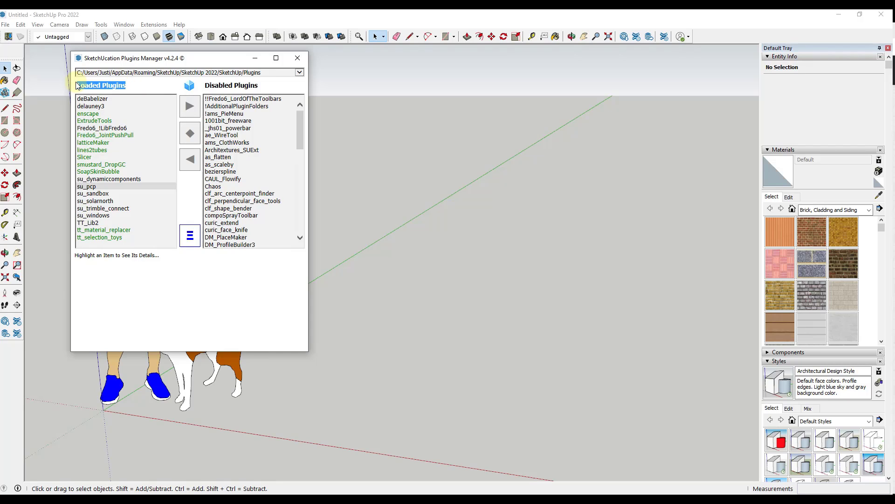
left_click_drag(261, 86, 209, 90)
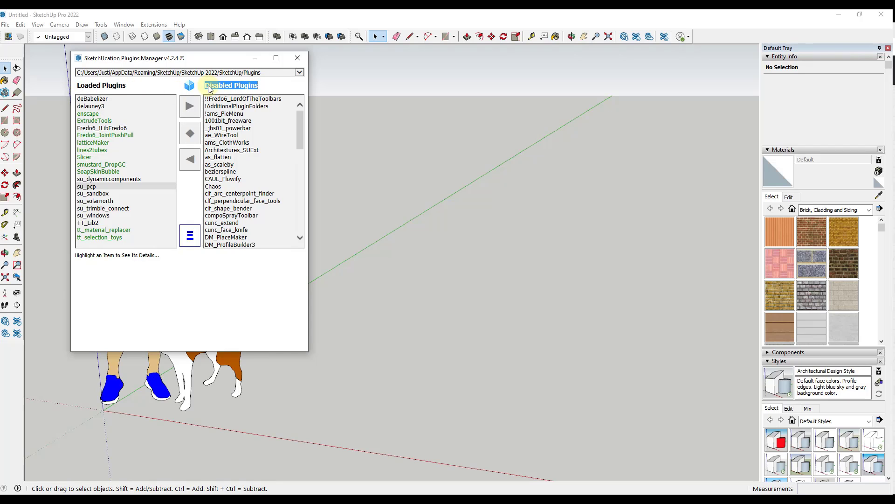
left_click(208, 90)
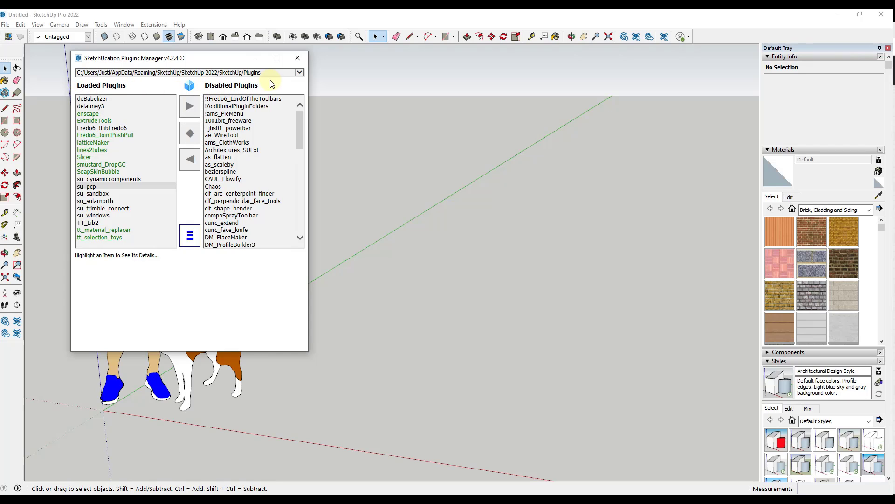
left_click(105, 113)
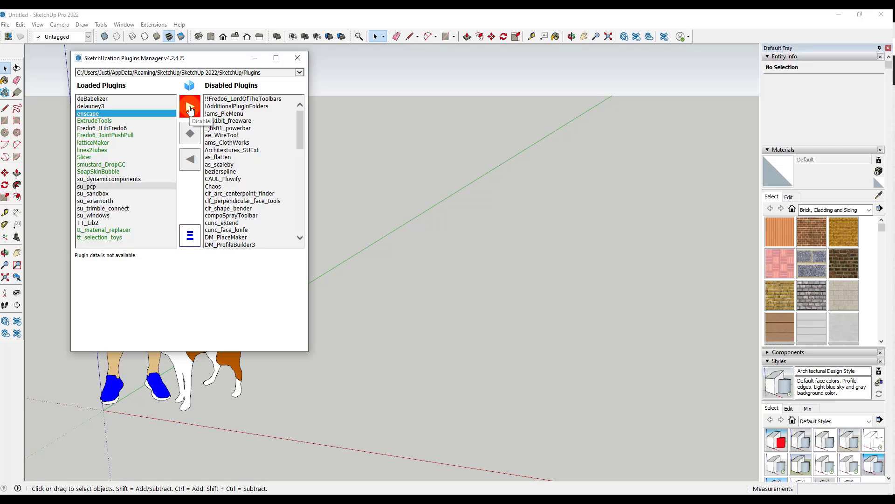
left_click(189, 106)
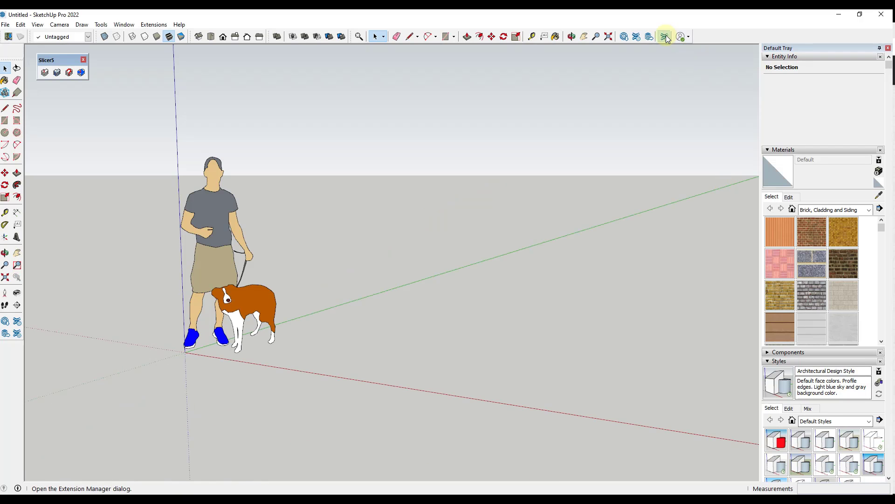
Look at SketchUp's built-in Extension Manager, close it, and view the available SketchUcation commands.
left_click(665, 37)
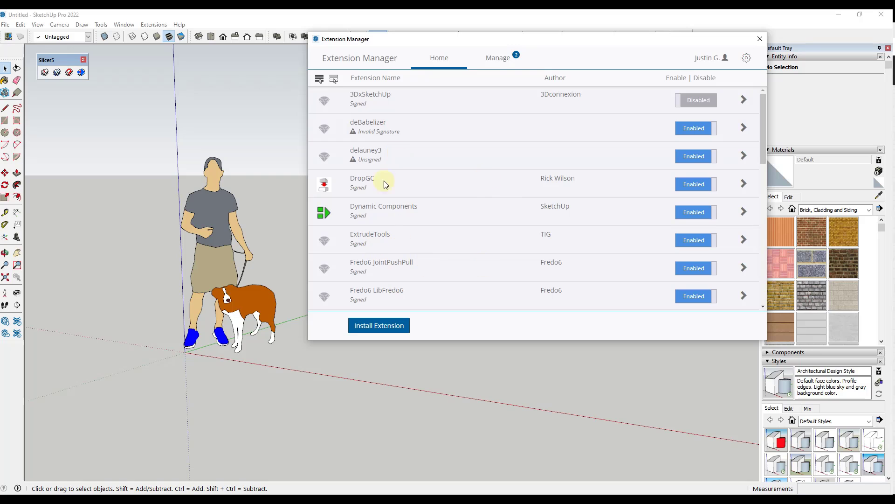
left_click(760, 38)
left_click(158, 27)
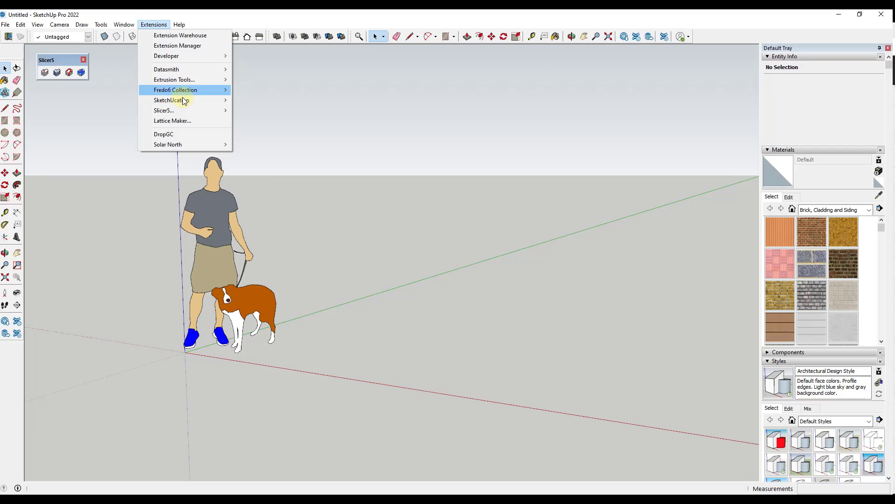
mouse_move(206, 99)
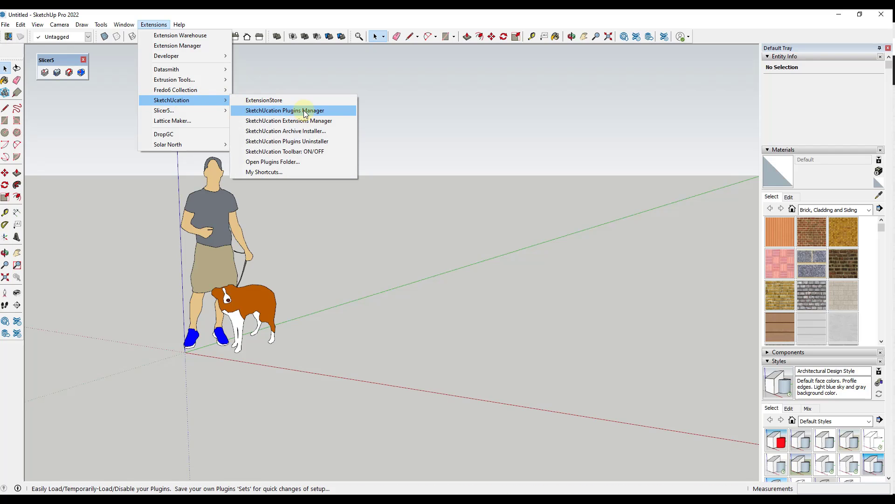
Switch the Soap Skin & Bubble extension off and back on in the Extension Manager, and close it without applying changes.
left_click(664, 40)
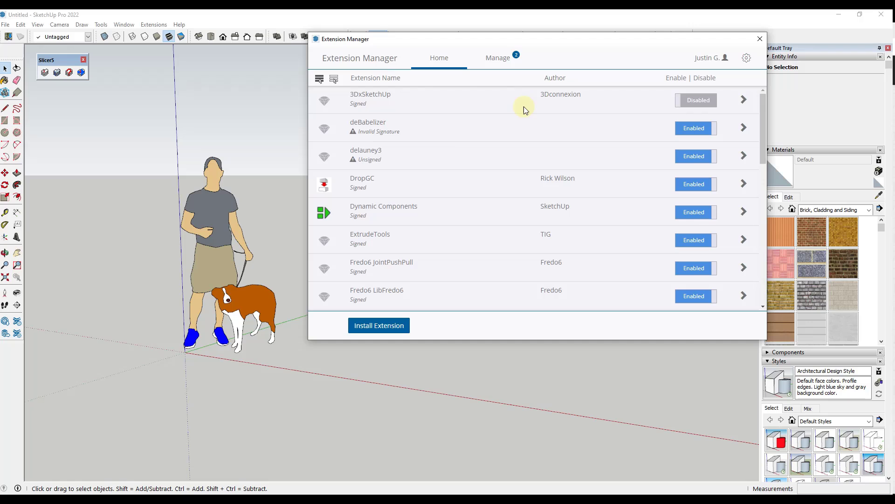
scroll(497, 238, "down", 3)
scroll(497, 238, "down", 7)
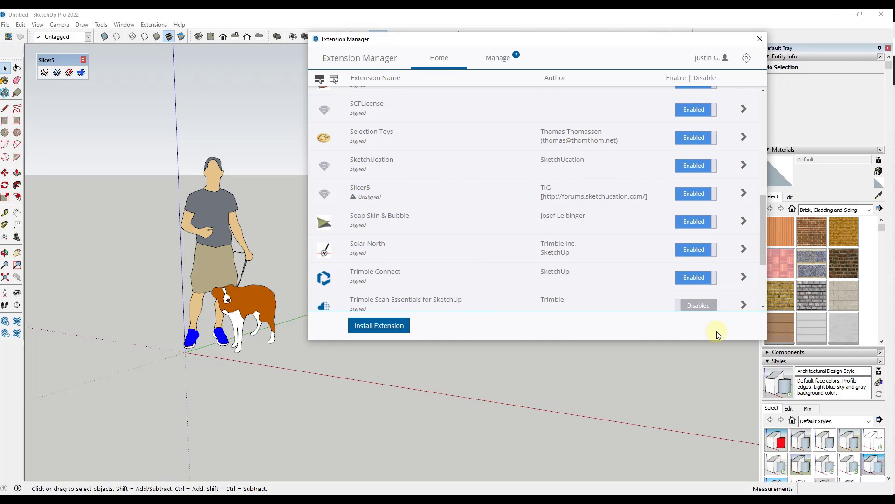
left_click(695, 221)
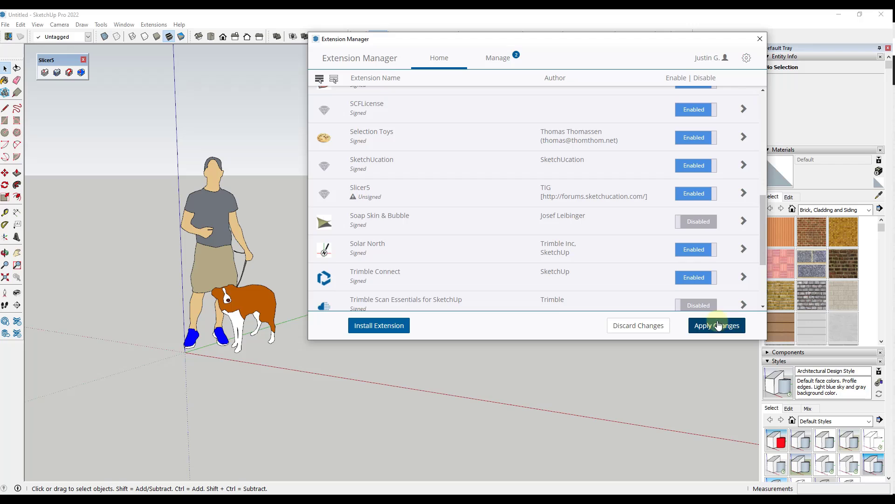
left_click(695, 221)
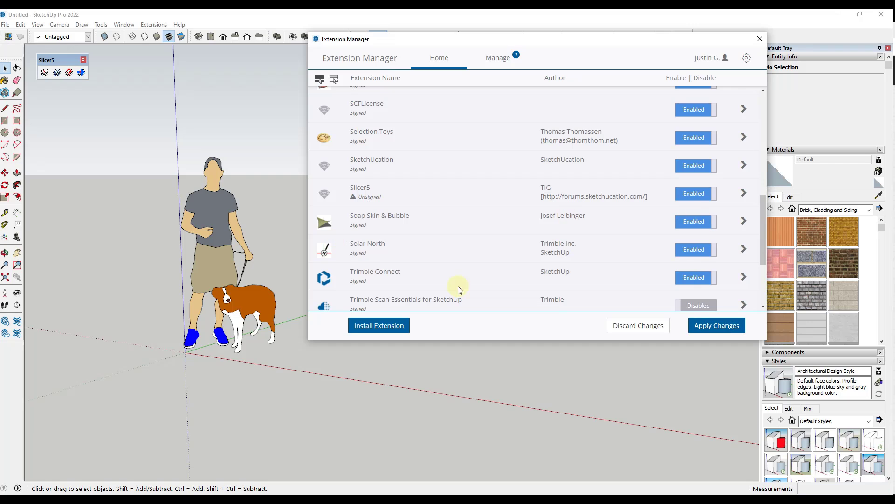
left_click(760, 38)
Enable the disabled Fredo6_Curviloft plugin in the SketchUcation Plugins Manager and acknowledge the notice.
left_click(154, 25)
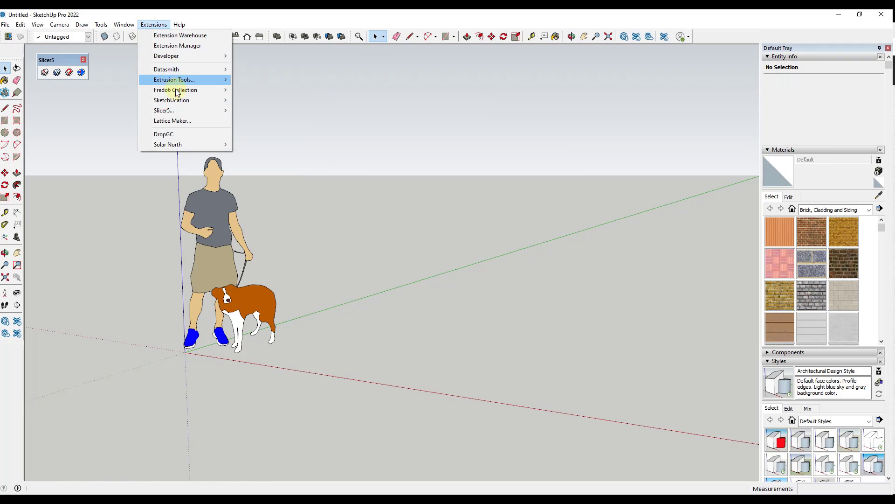
mouse_move(180, 99)
left_click(256, 113)
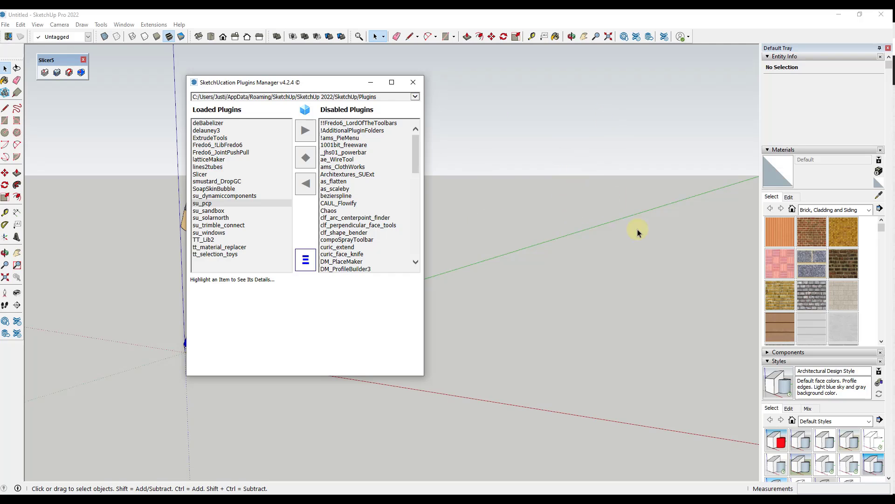
scroll(377, 189, "down", 12)
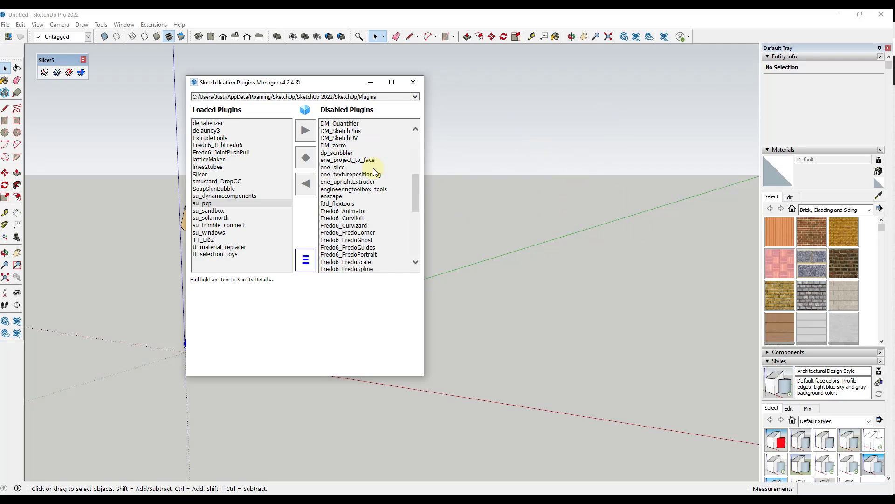
scroll(405, 175, "up", 2)
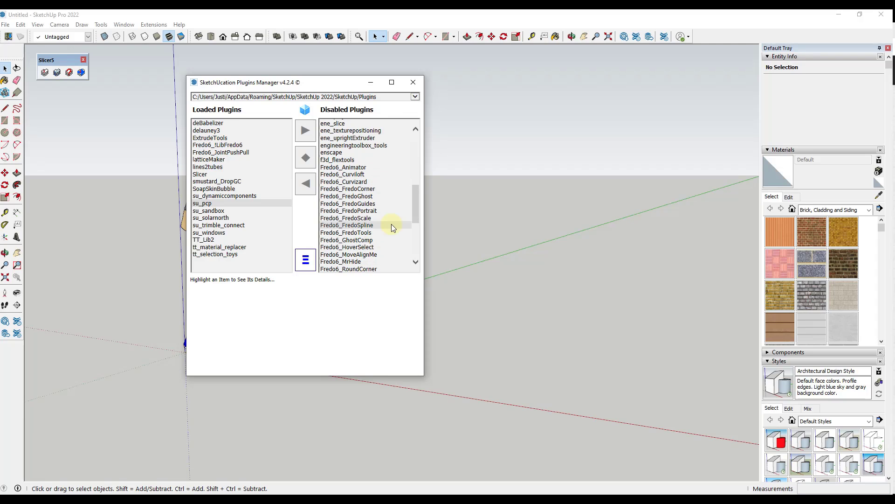
left_click(353, 175)
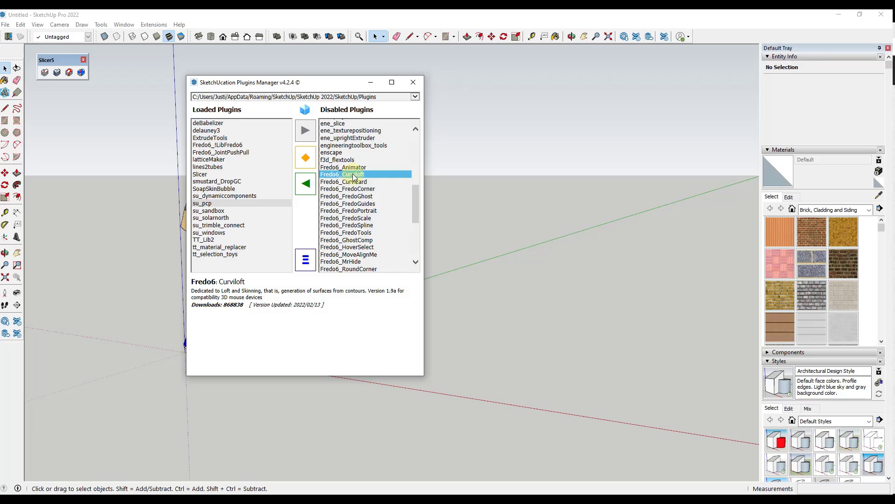
left_click(305, 184)
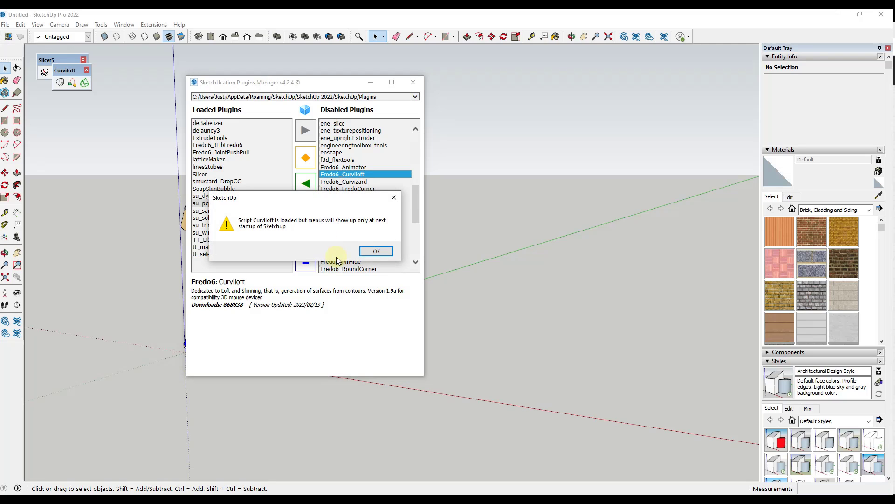
left_click(375, 251)
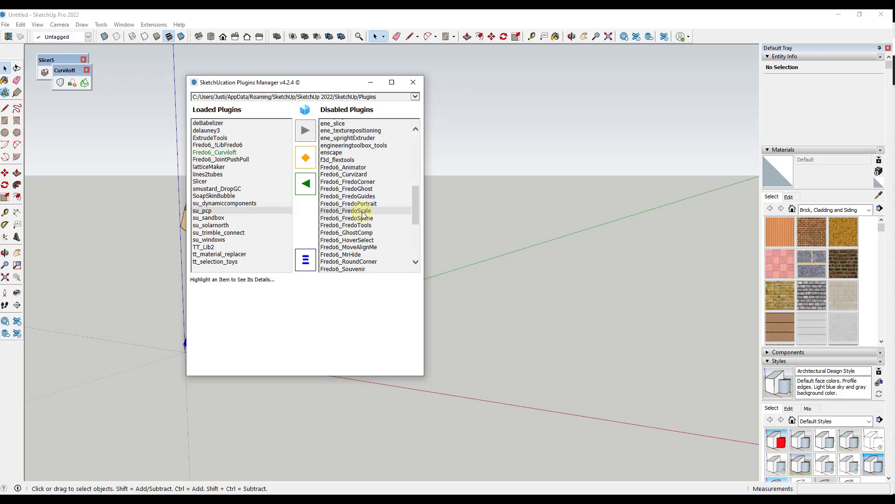
Move the Plugins Manager window aside and make it taller.
left_click_drag(301, 84, 187, 105)
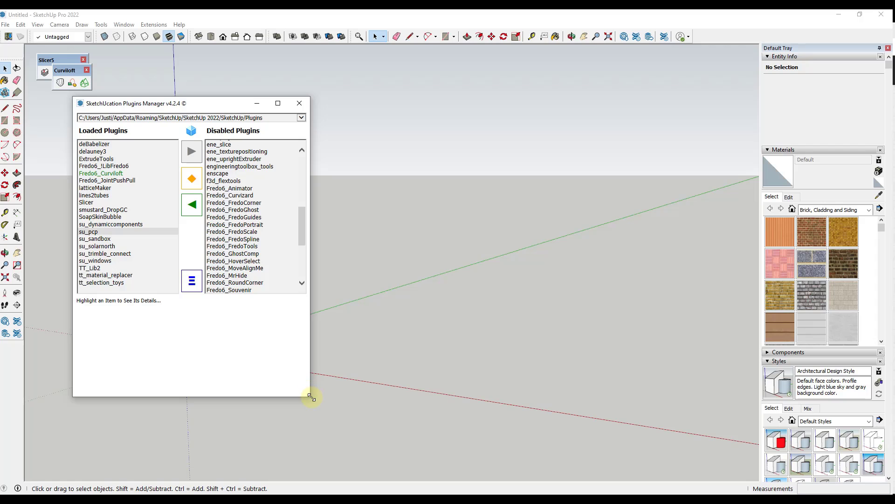
left_click_drag(311, 397, 410, 430)
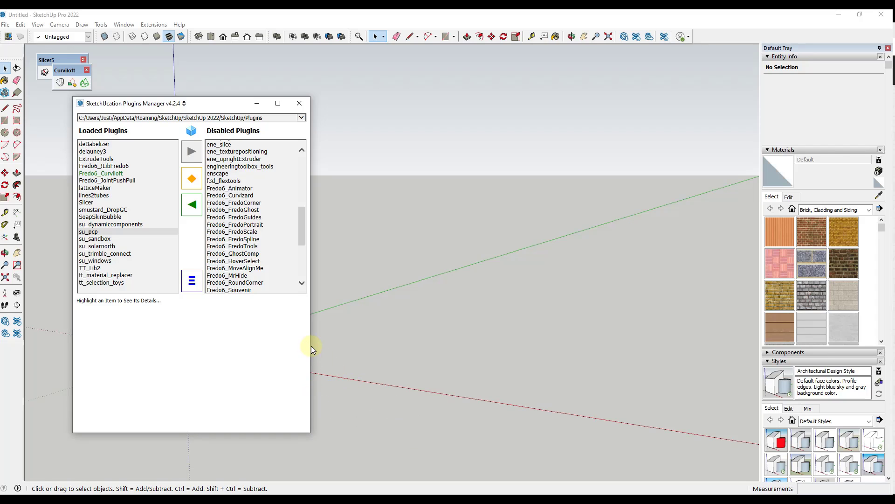
Enable the disabled Fredo6_Curvizard plugin, dismiss the resulting messages, and close the Ruby Console.
scroll(264, 205, "down", 3)
scroll(264, 205, "up", 3)
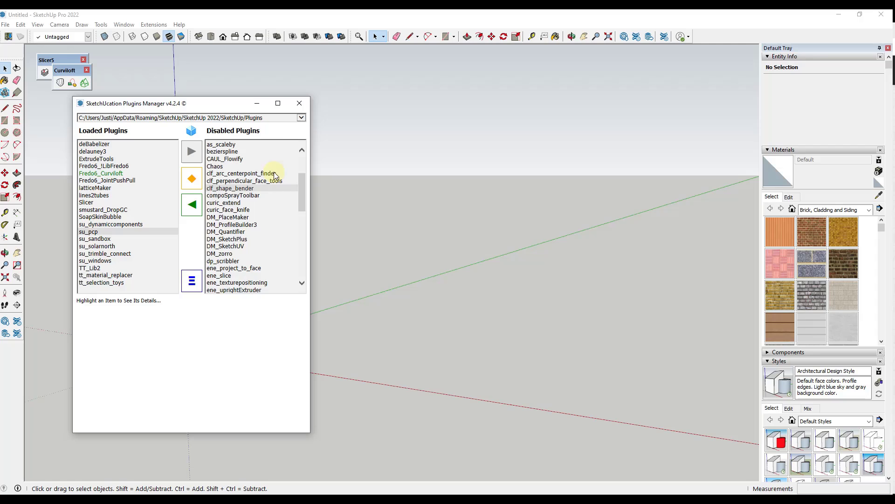
scroll(289, 204, "down", 6)
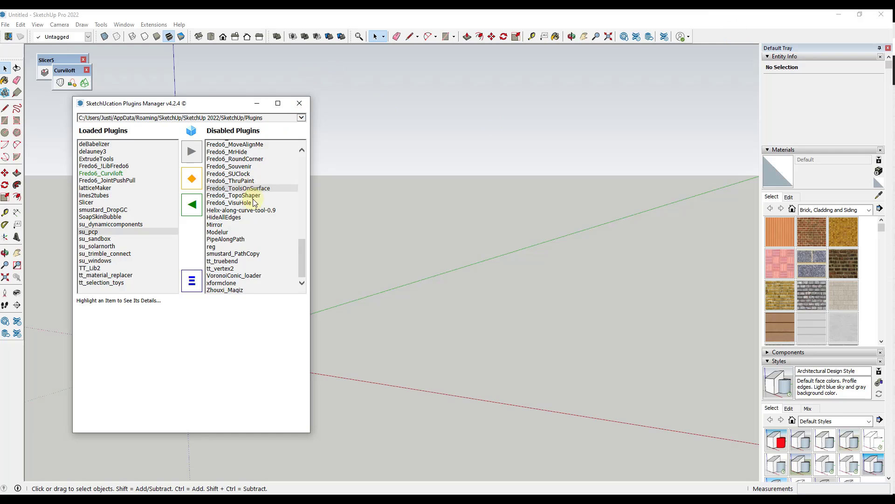
scroll(266, 194, "up", 4)
left_click_drag(215, 104, 182, 59)
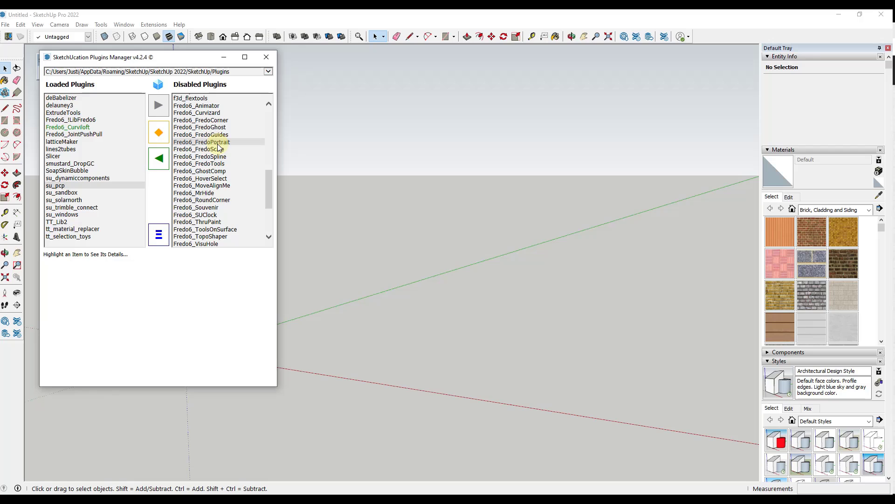
left_click(202, 113)
left_click(159, 158)
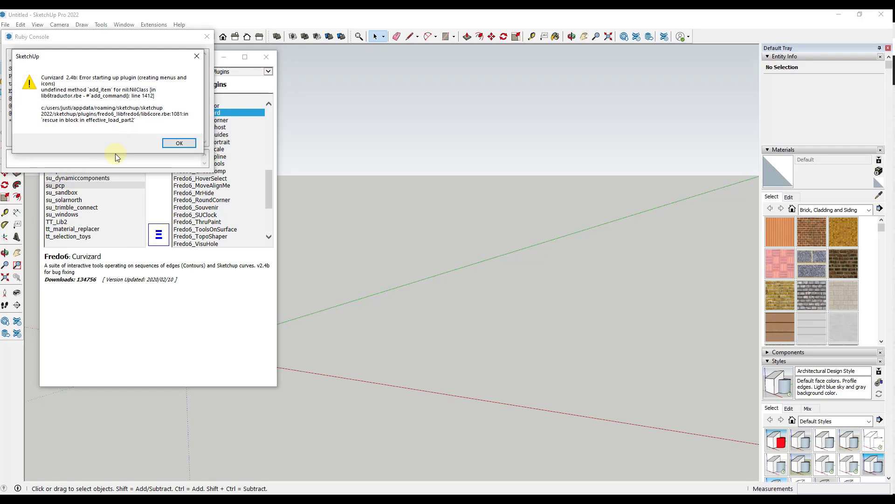
left_click(179, 144)
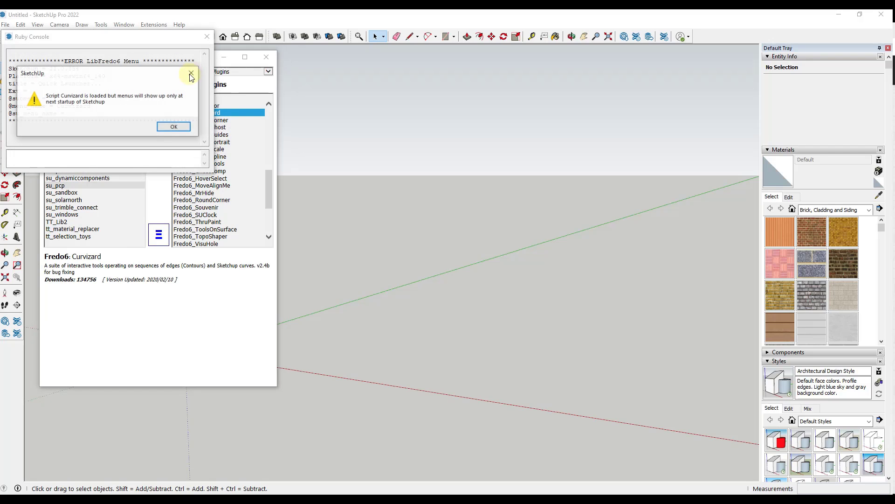
left_click(179, 131)
left_click(207, 37)
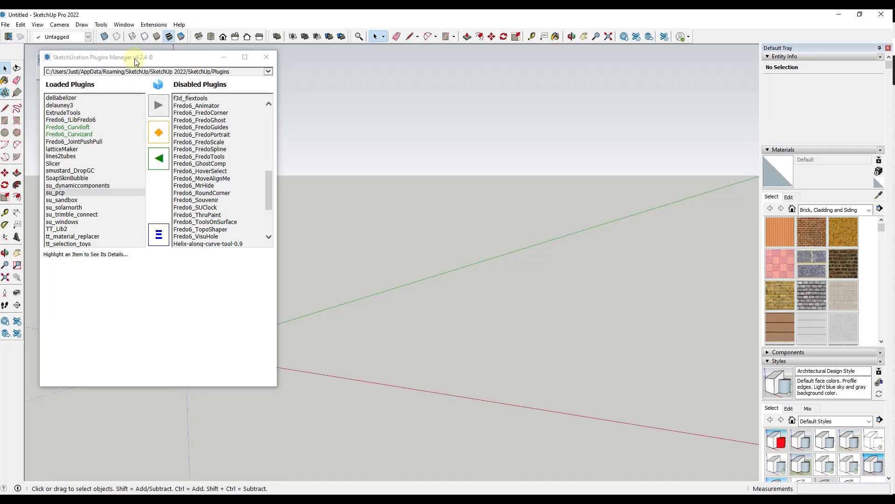
Open the plugin sets window from the Plugins Manager and apply the None set.
left_click_drag(137, 62, 159, 121)
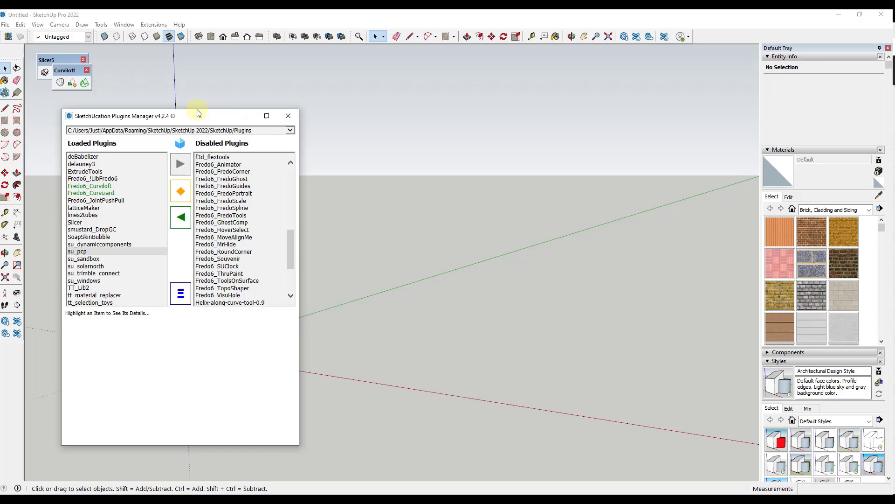
left_click_drag(198, 114, 189, 55)
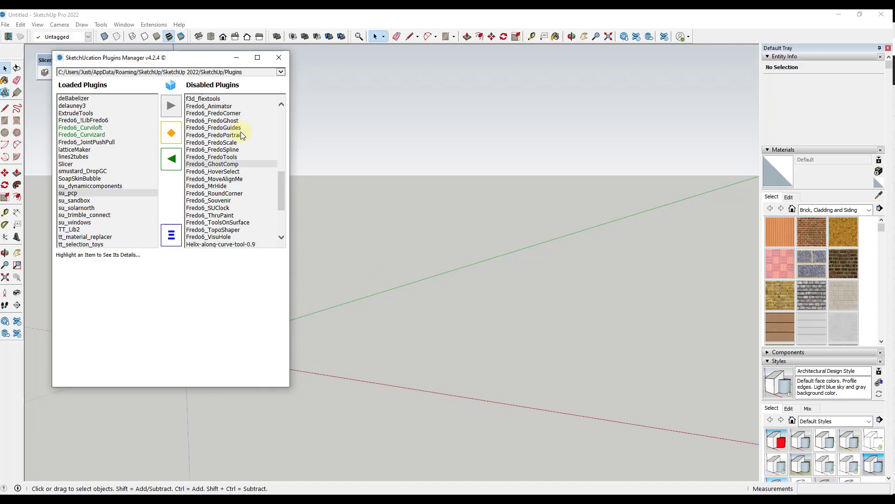
left_click(172, 236)
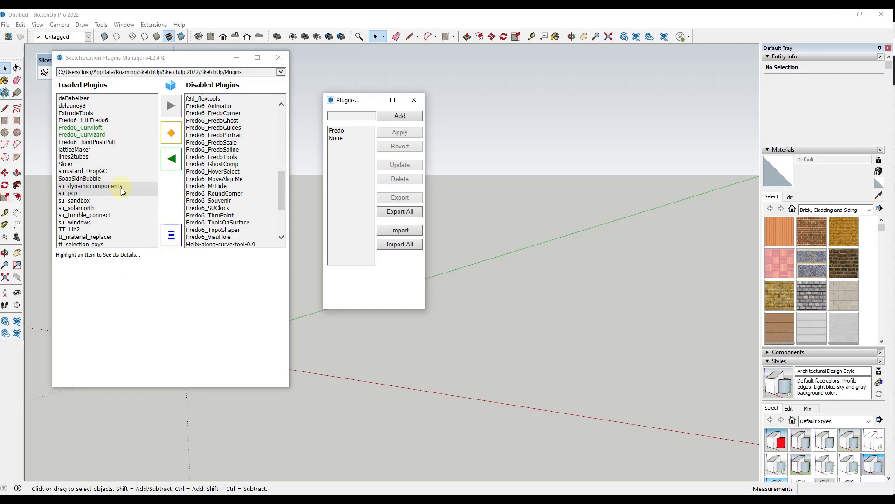
left_click(336, 138)
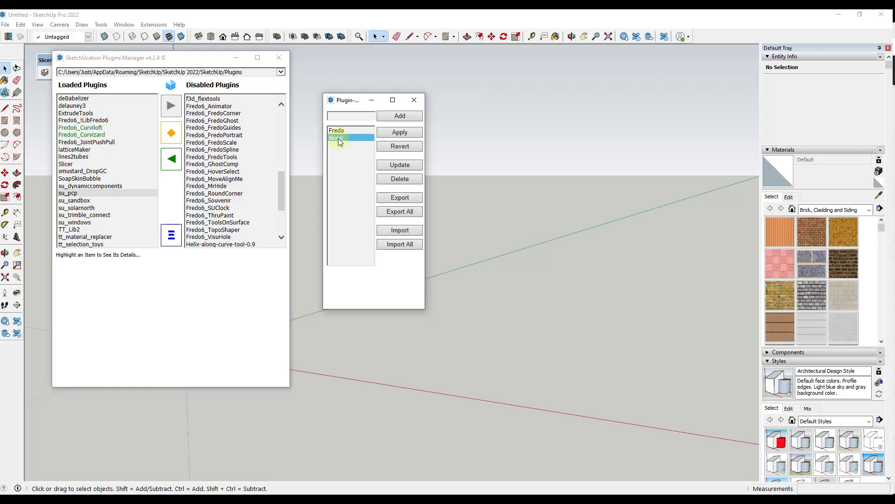
left_click(395, 133)
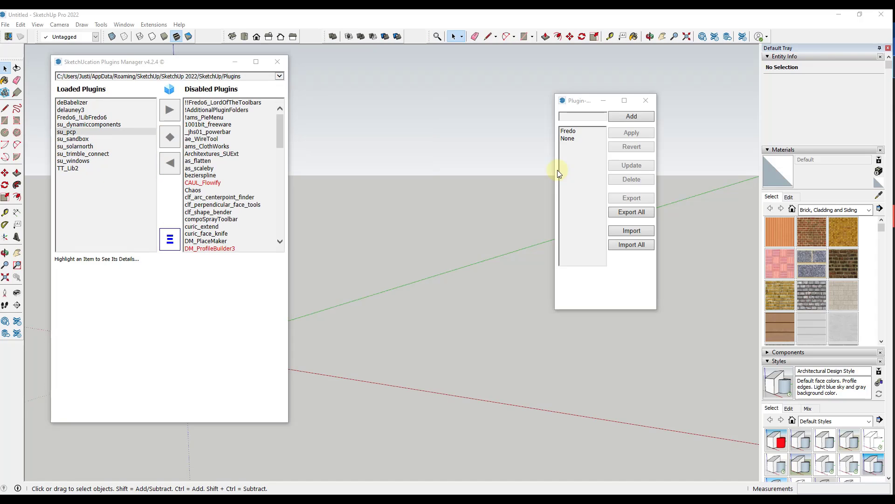
Add a new plugin set named Architectural and select it in the list of sets.
left_click(595, 117)
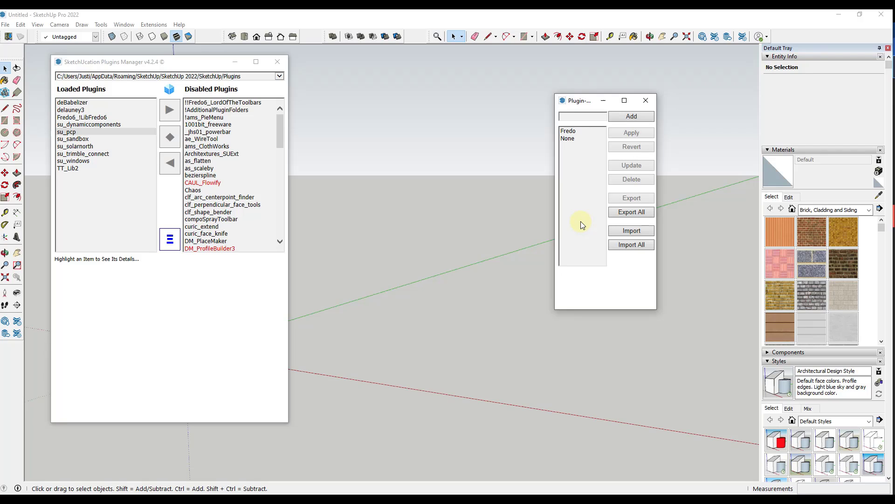
type("Architectural")
left_click(631, 118)
left_click(577, 131)
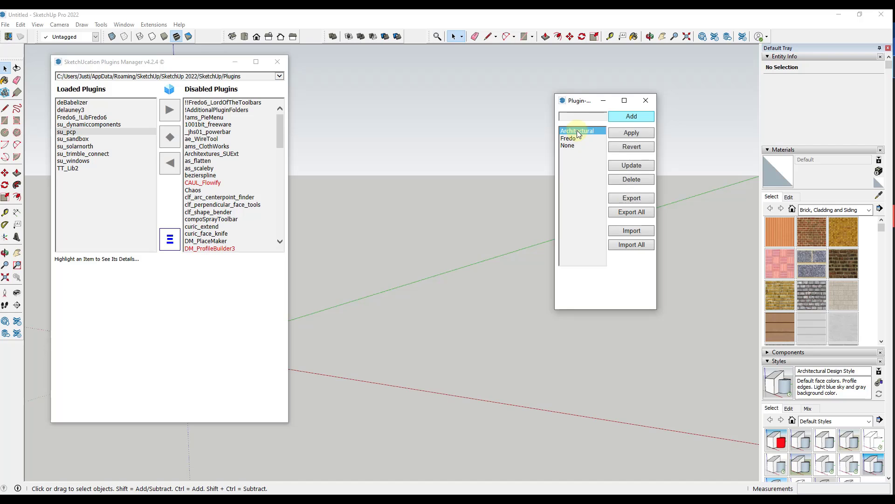
Enable the 1001bit_freeware and Architextures_SUExt plugins, closing the floating 1001bit tools toolbar.
left_click(208, 124)
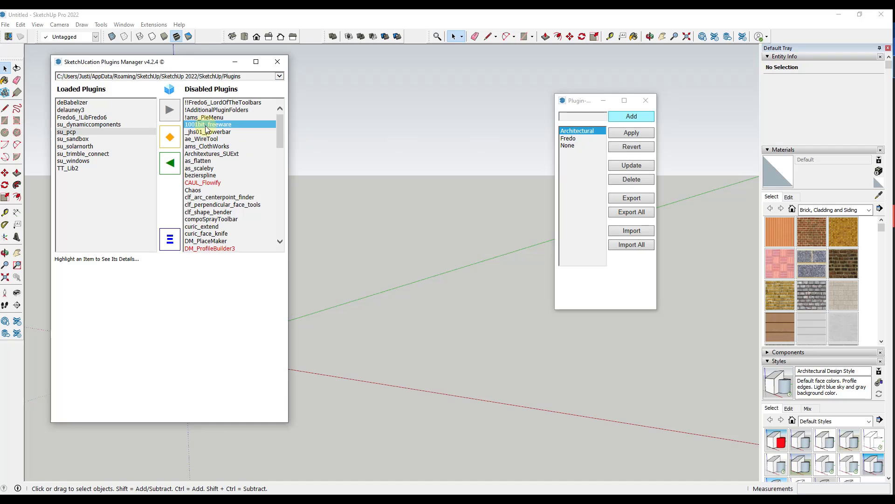
left_click(169, 163)
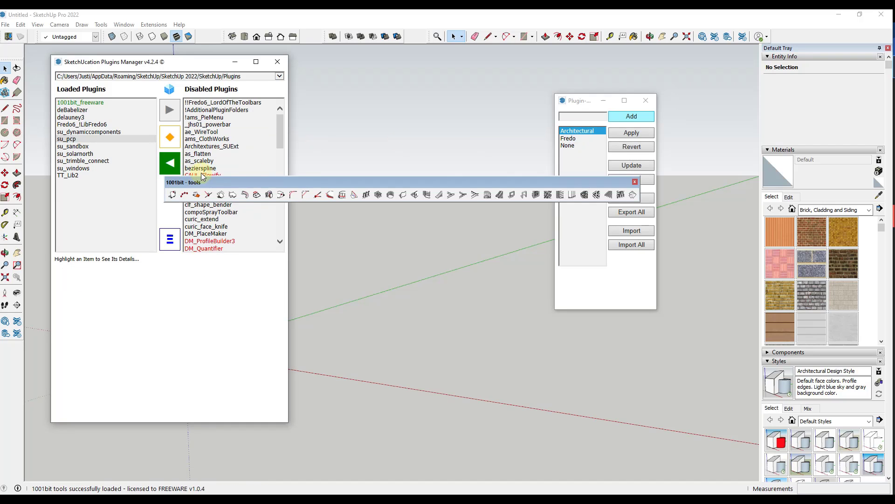
left_click(635, 182)
left_click(209, 145)
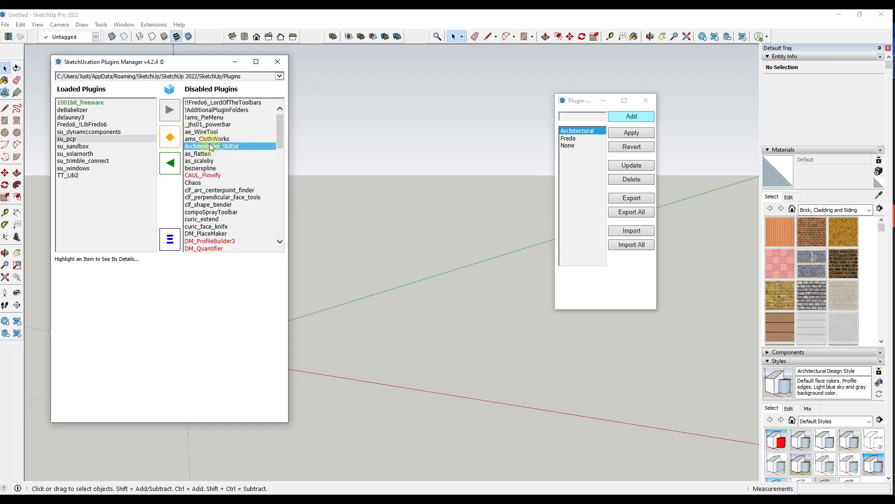
left_click(169, 163)
Enable the DM_PlaceMaker, DM_ProfileBuilder3, DM_SketchPlus and f3d_flextools plugins.
scroll(224, 161, "down", 4)
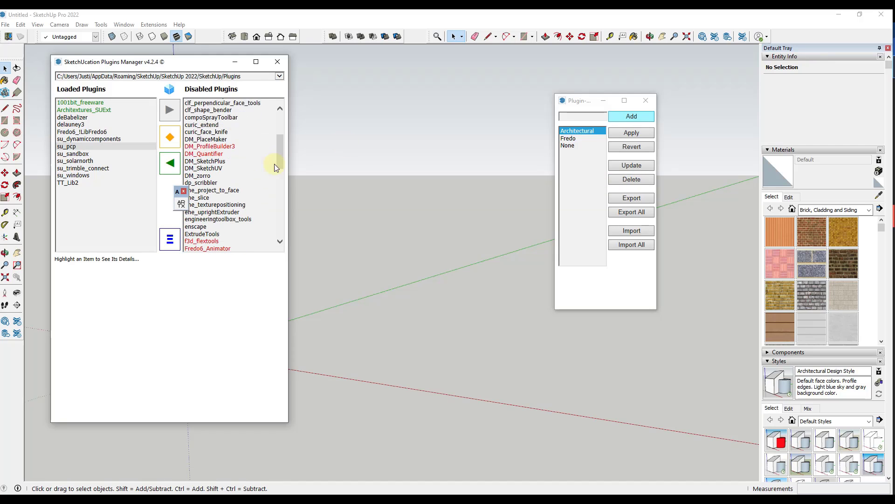
double_click(203, 139)
double_click(202, 139)
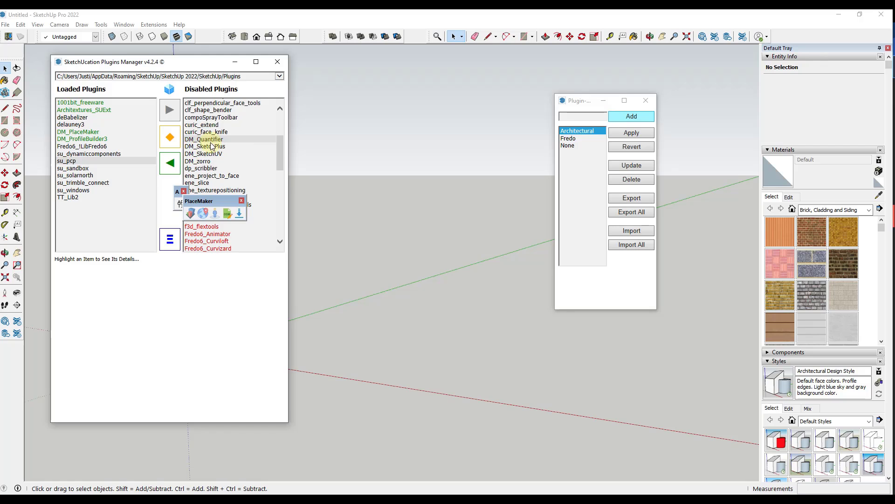
left_click(211, 146)
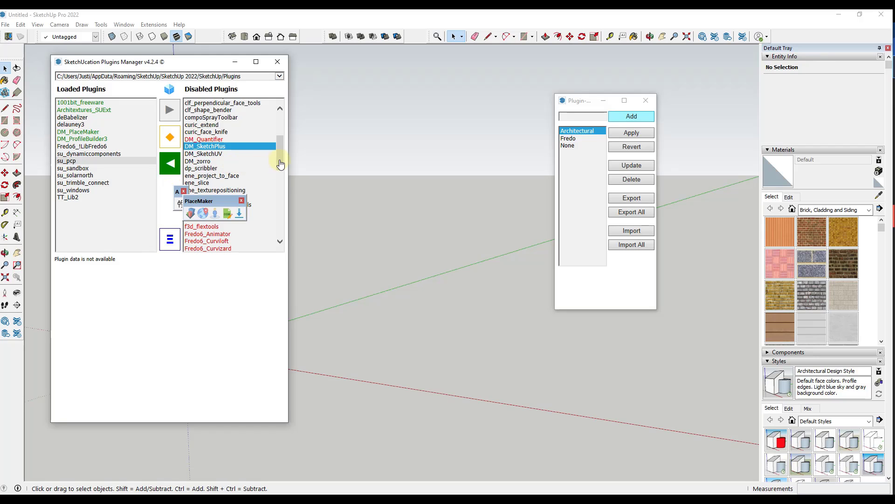
left_click_drag(279, 162, 280, 224)
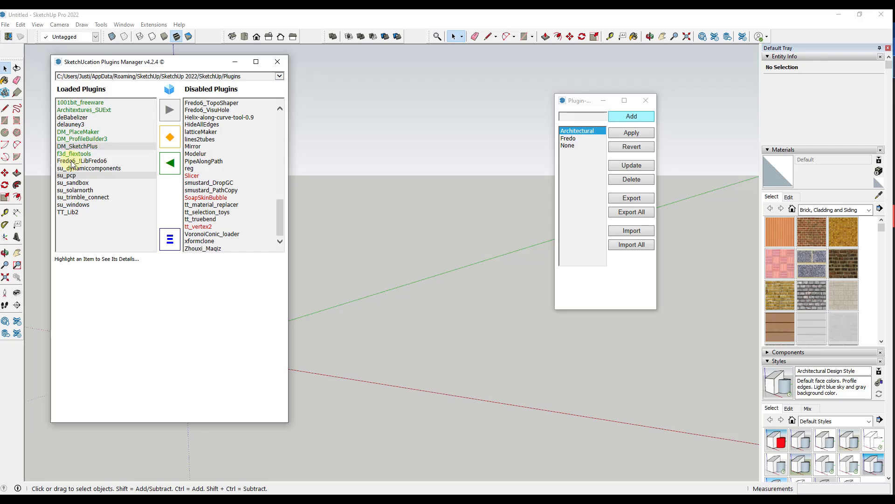
Update the Architectural set with the currently loaded plugins and confirm the update.
left_click(583, 130)
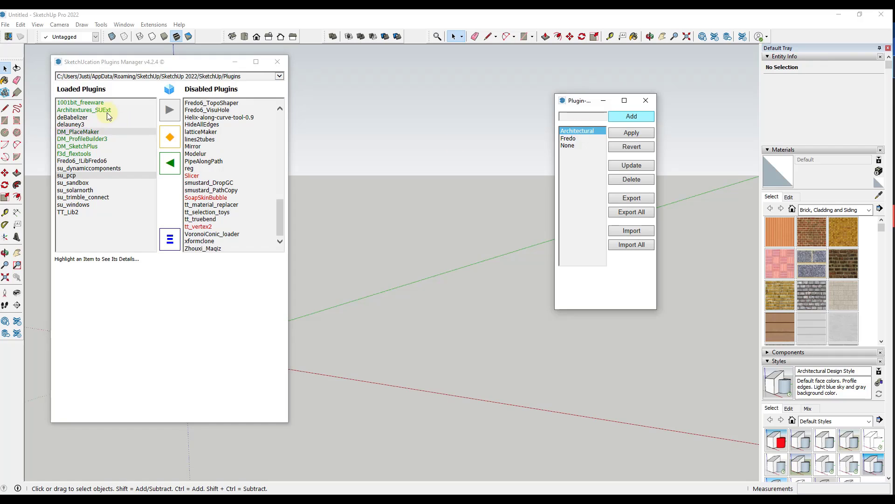
left_click(627, 169)
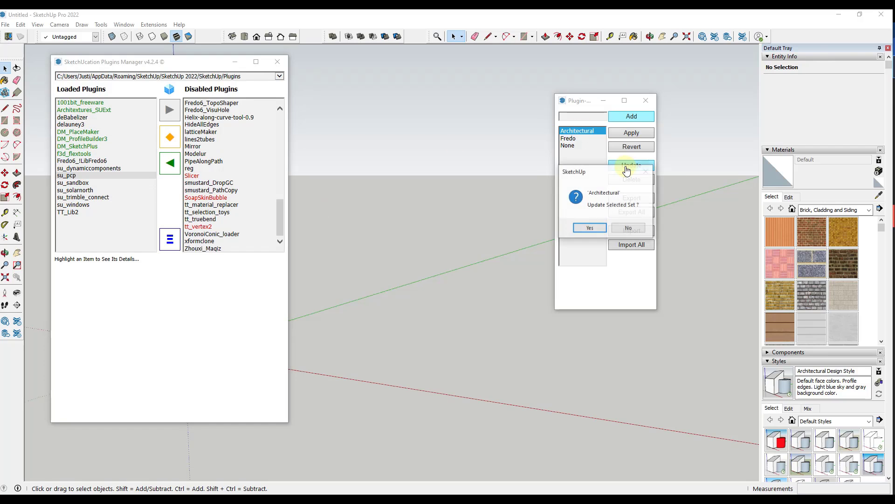
left_click(590, 228)
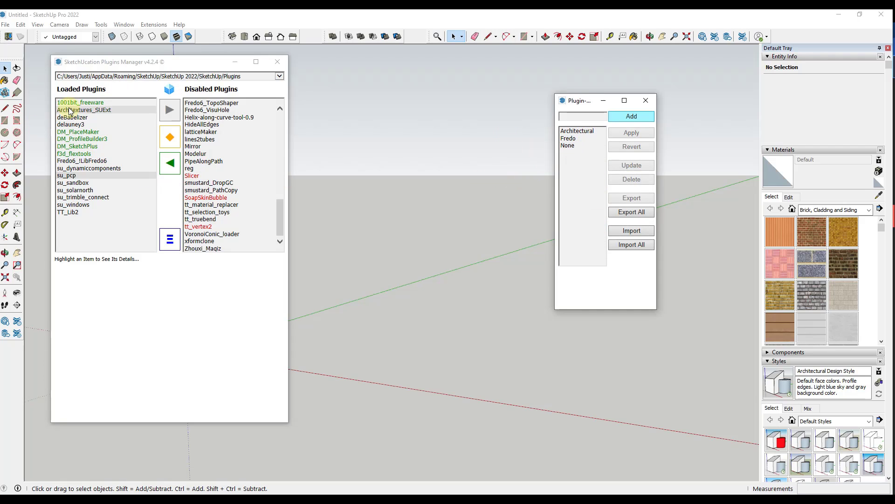
Apply the None plugin set to unload the architectural plugins.
left_click(569, 146)
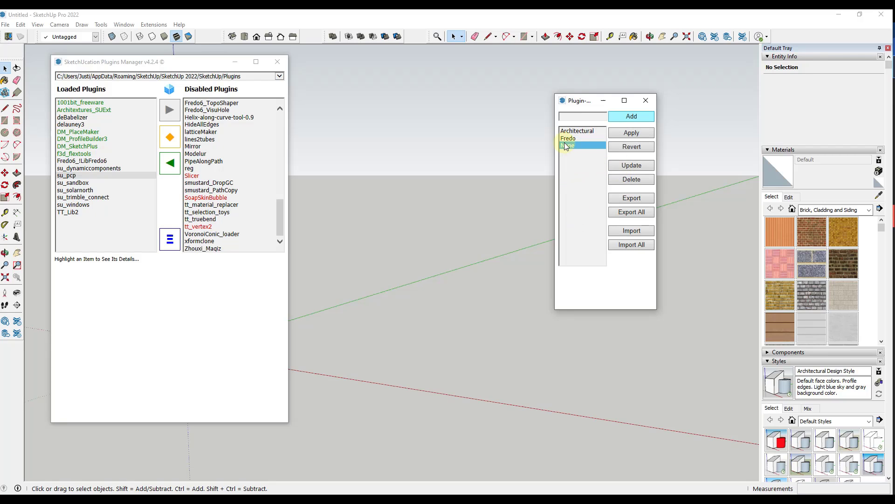
scroll(231, 163, "up", 3)
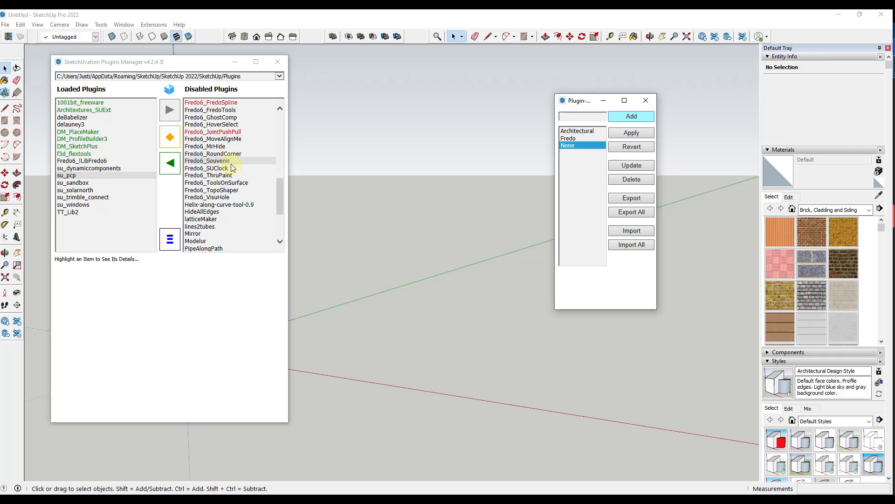
scroll(238, 135, "down", 3)
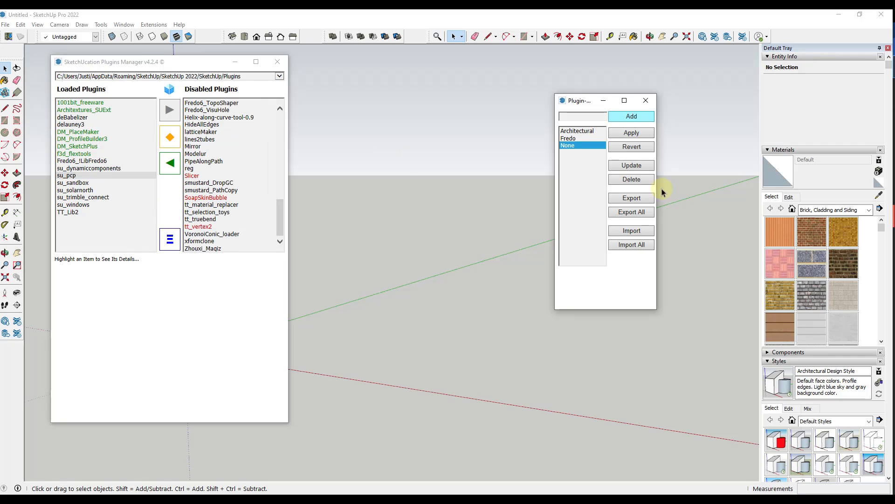
left_click(629, 135)
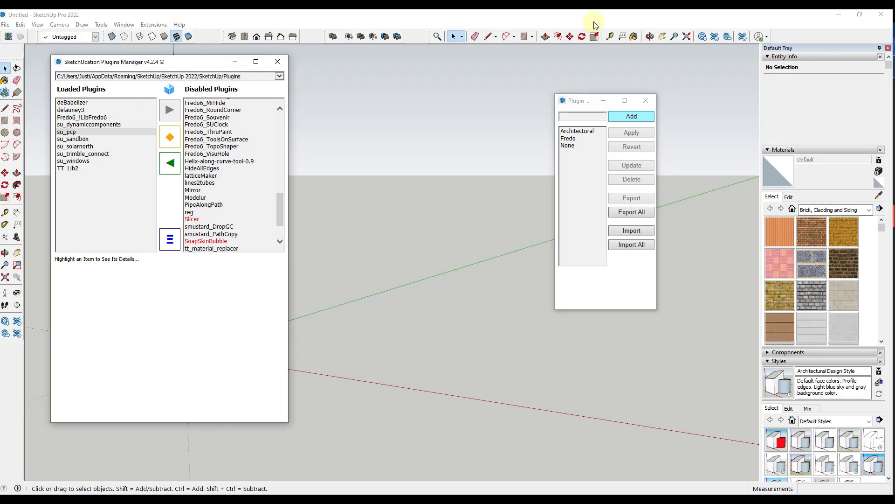
left_click(480, 210)
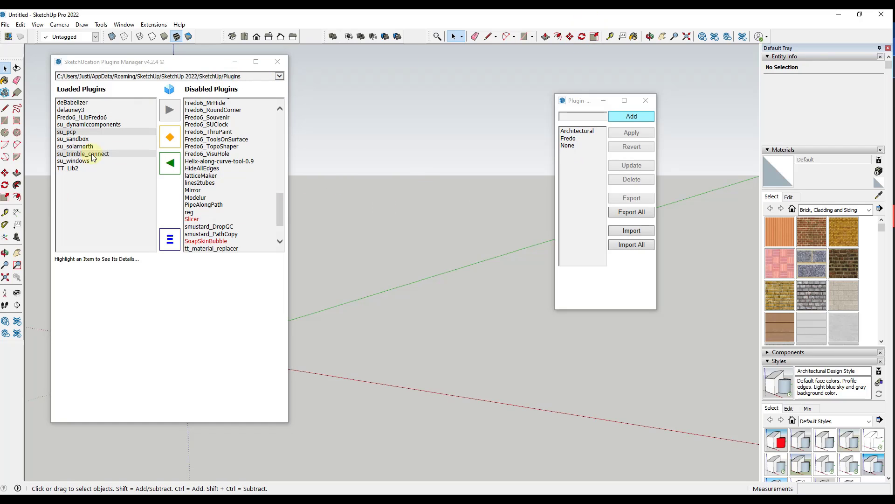
Check the disabled plugins, and apply the Architectural set to load its plugins again.
scroll(219, 187, "up", 8)
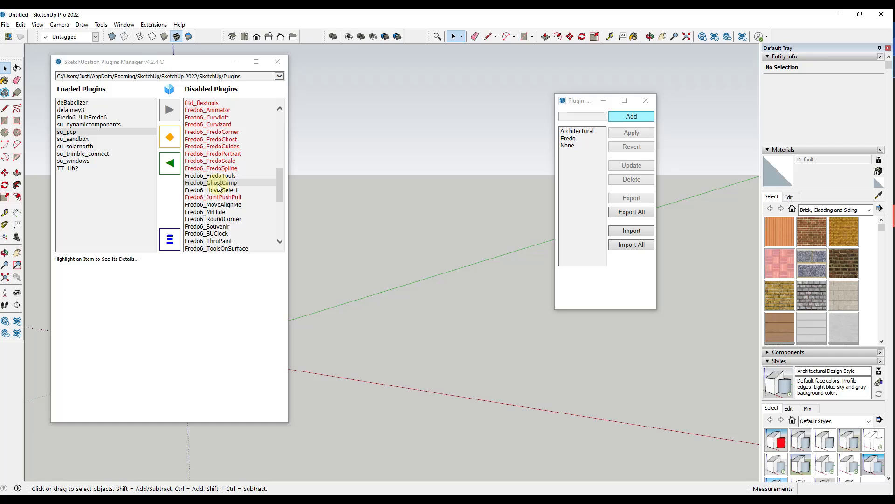
left_click(577, 133)
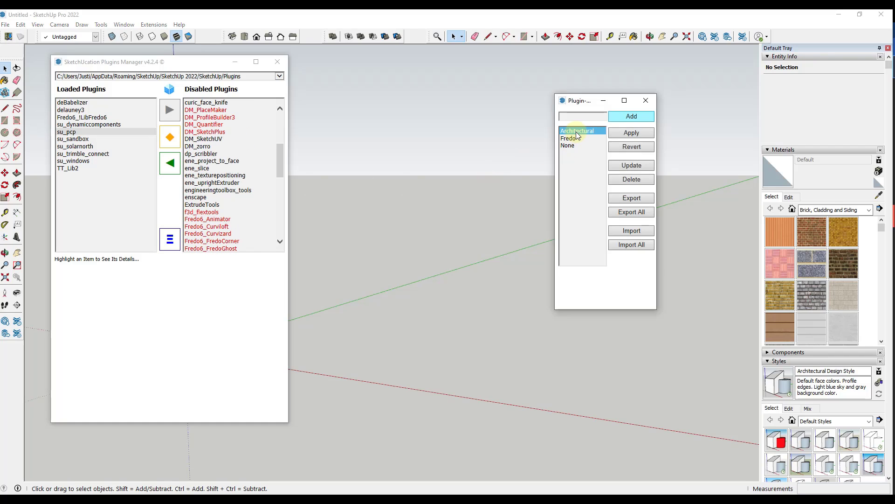
left_click(631, 136)
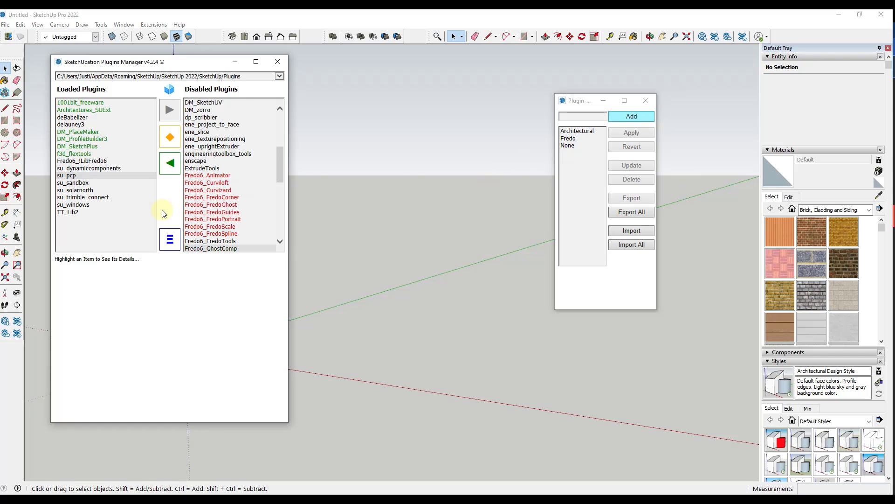